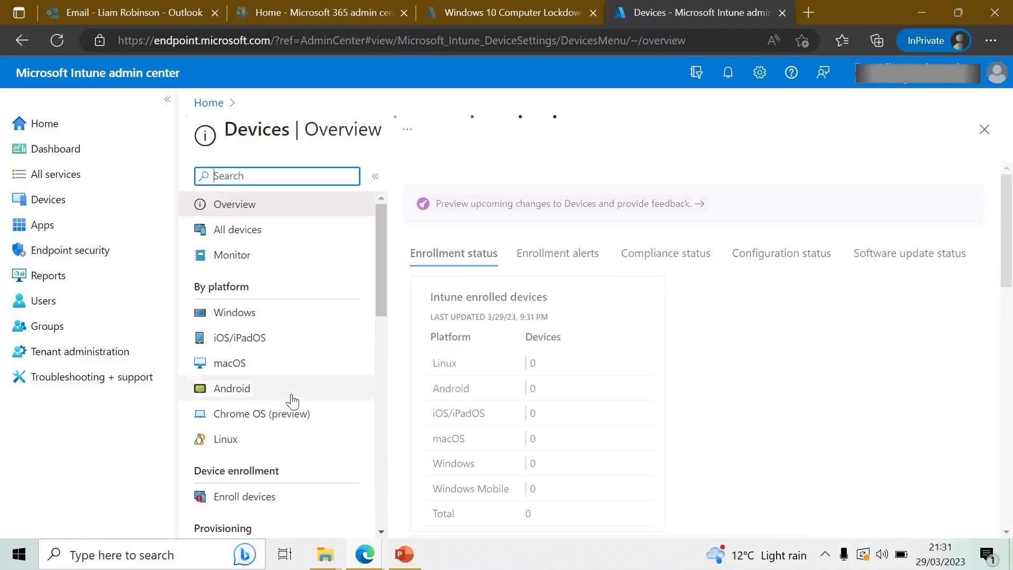
Import the GPO file 'Windows 10 Computer Lockdown.xml' into Group Policy analytics
scroll(293, 401, "down", 6)
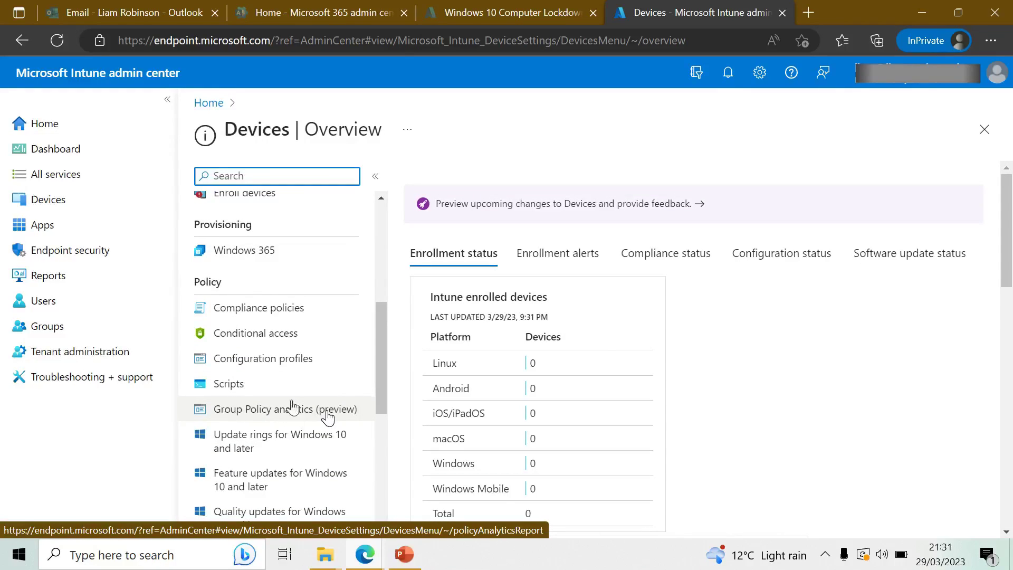
left_click(327, 414)
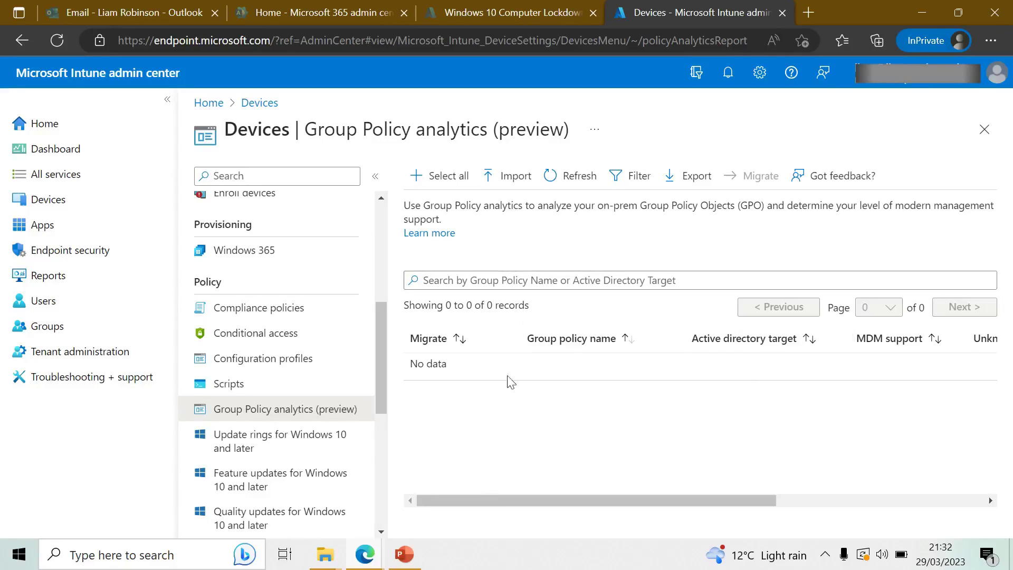
left_click(510, 179)
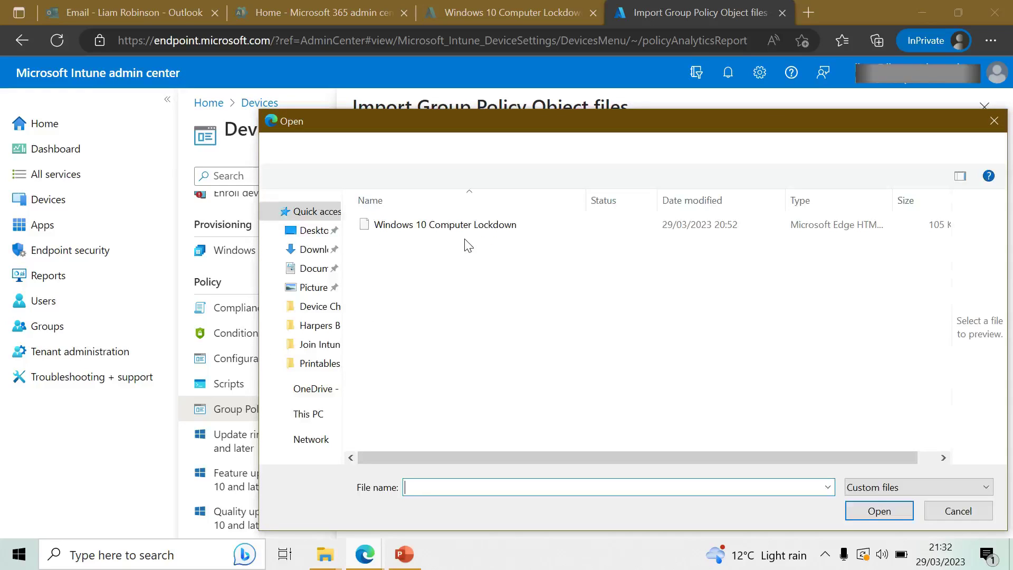
left_click(457, 227)
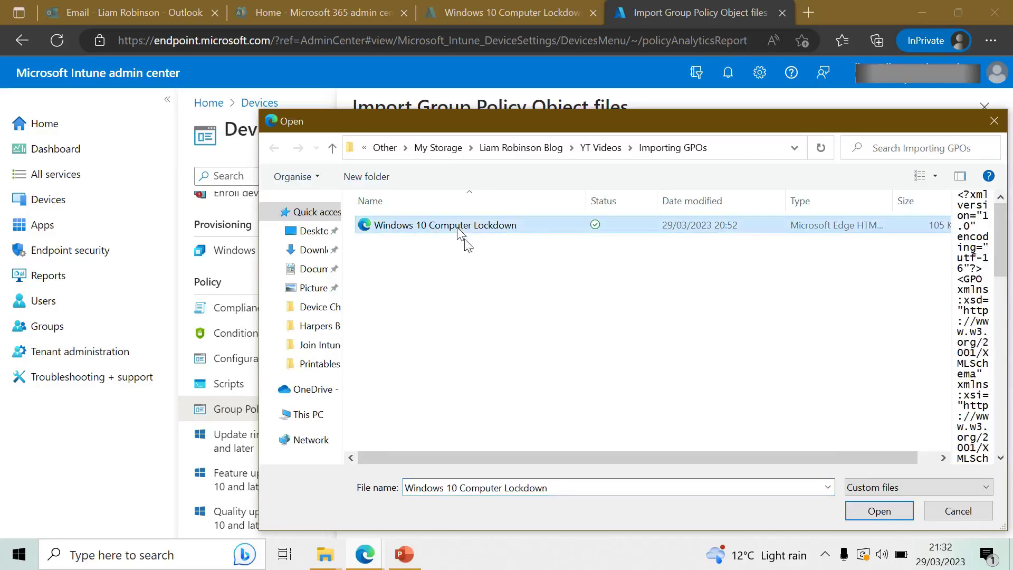
left_click(869, 513)
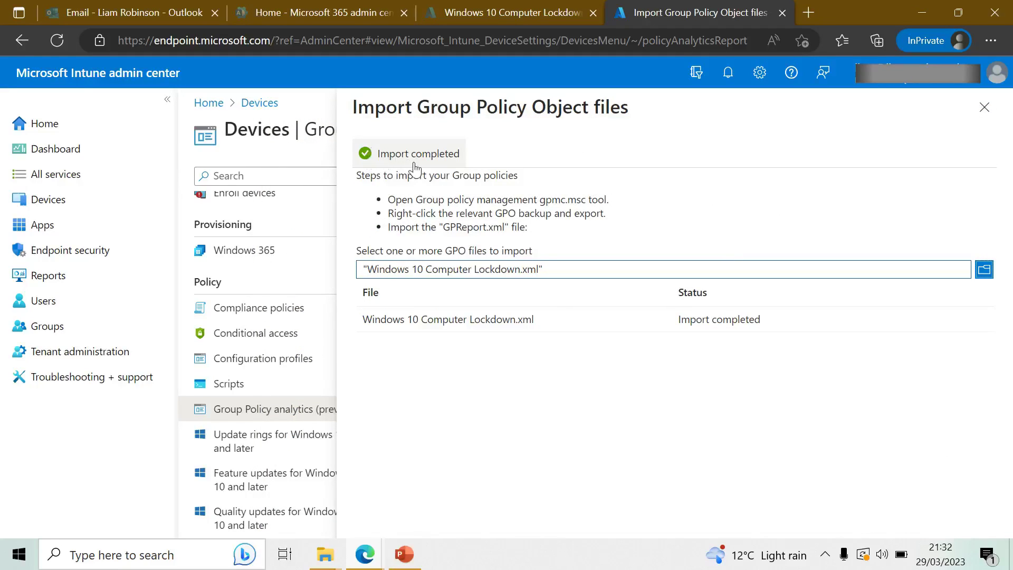
Open the 70% MDM support report for Windows 10 Computer Lockdown and review each setting
left_click(984, 107)
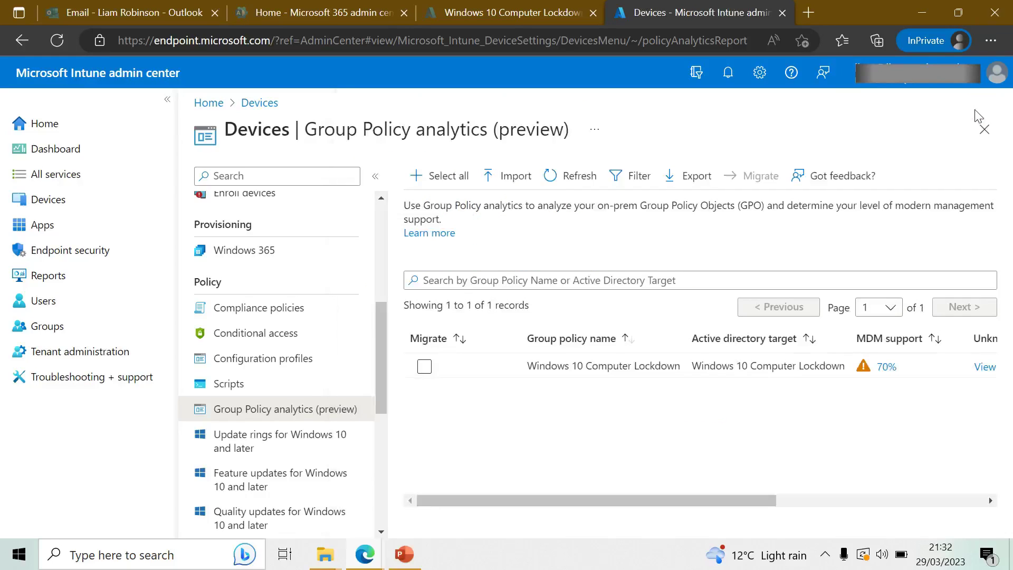
left_click_drag(528, 502, 624, 499)
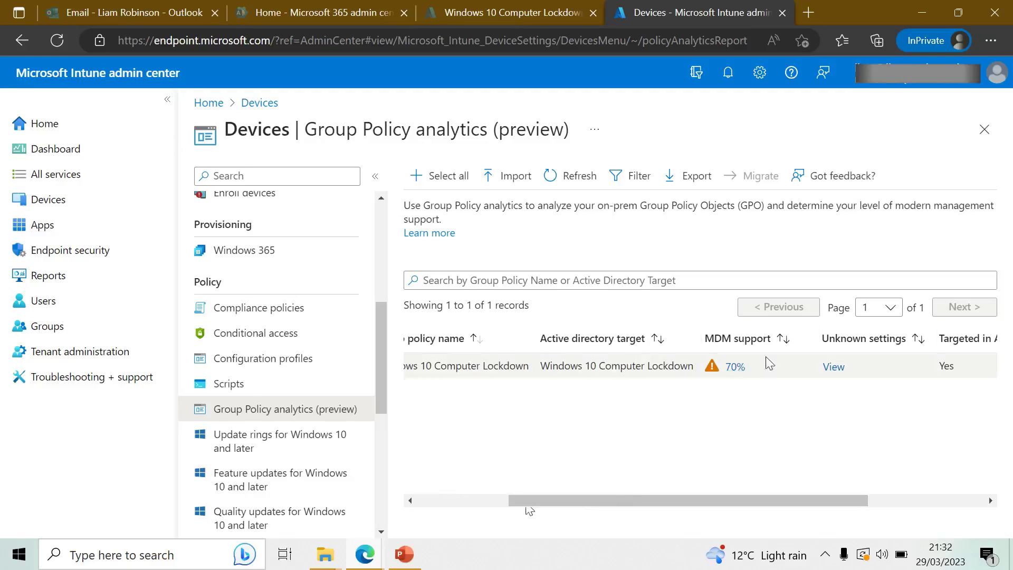
left_click(742, 370)
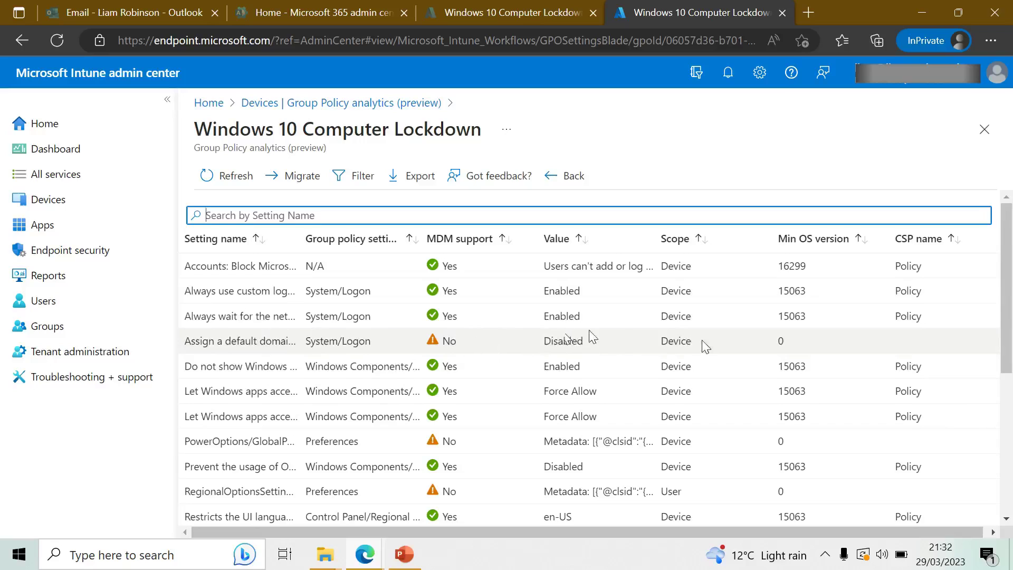
scroll(464, 330, "down", 2)
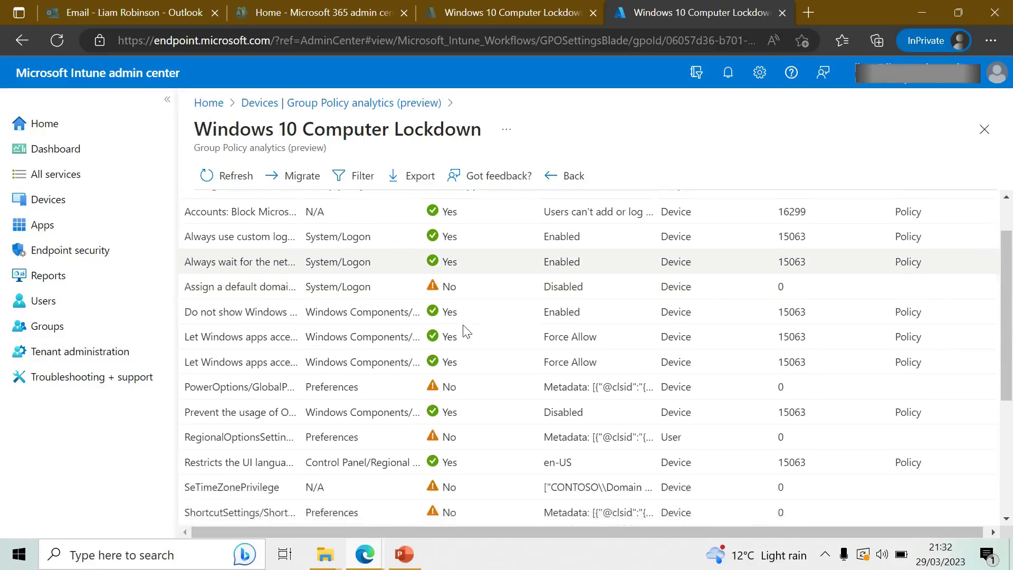
scroll(464, 324, "up", 2)
scroll(453, 358, "down", 6)
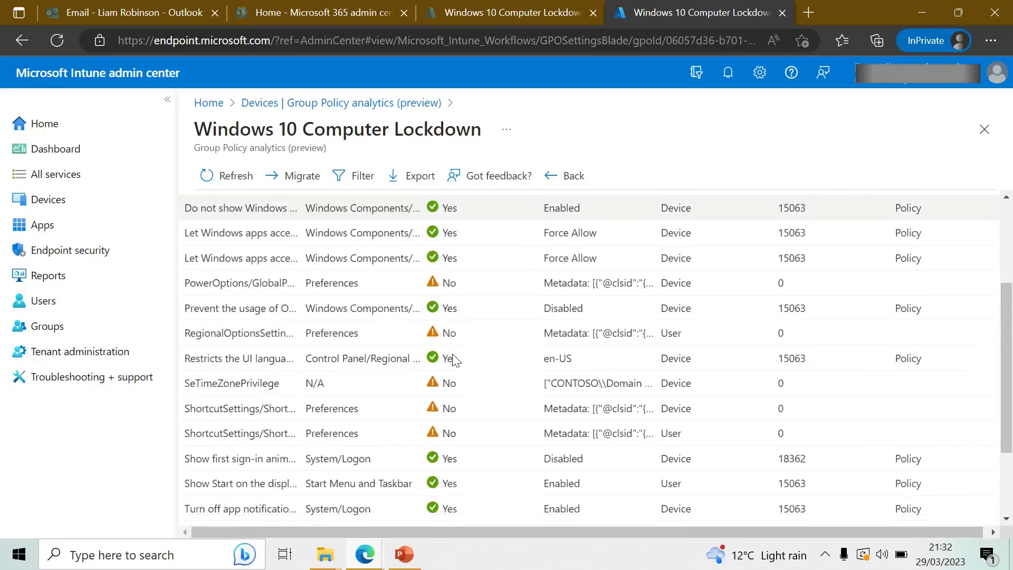
scroll(452, 358, "down", 2)
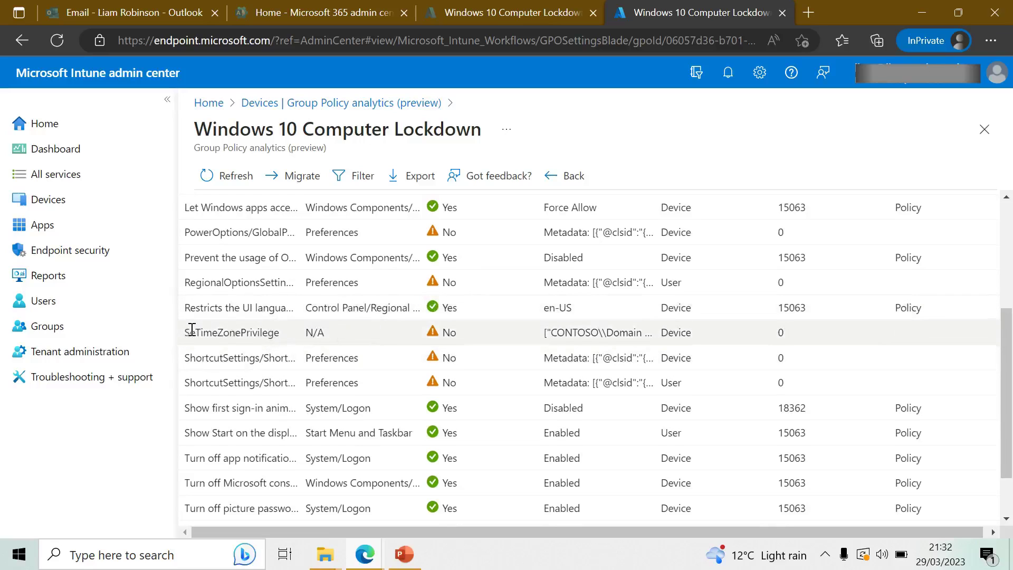
scroll(443, 351, "up", 3)
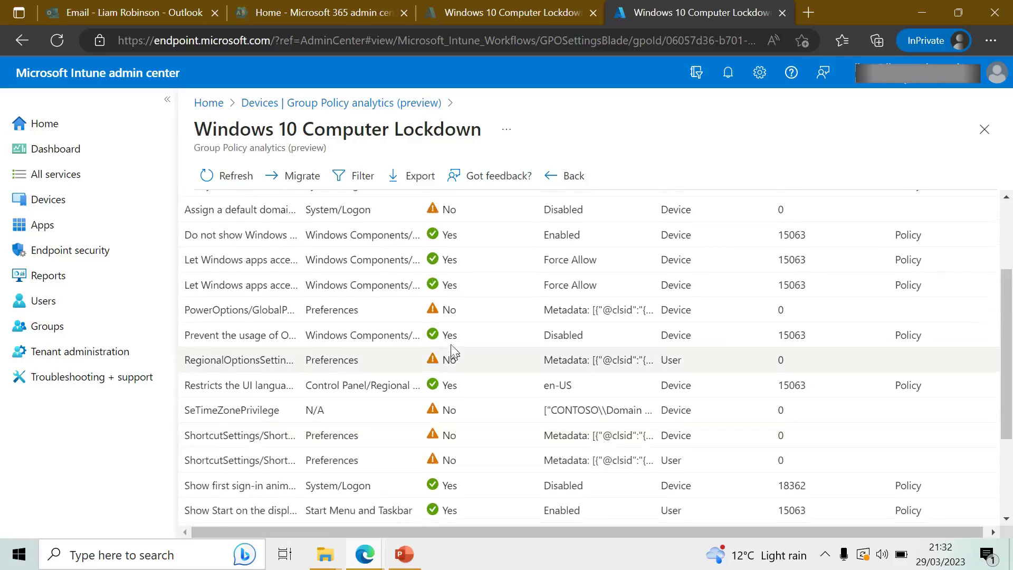
scroll(417, 316, "up", 5)
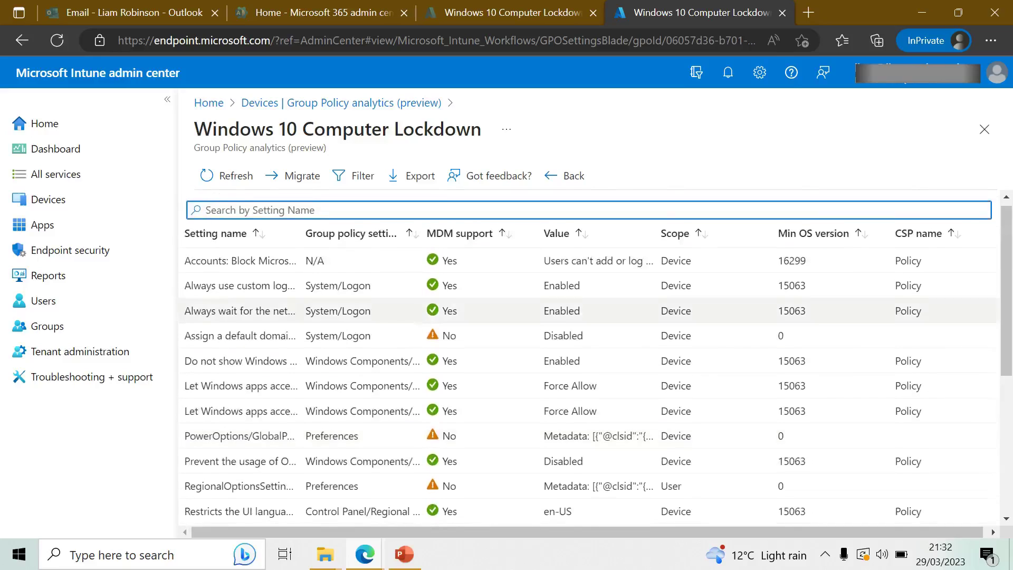
scroll(417, 317, "down", 5)
scroll(365, 222, "up", 6)
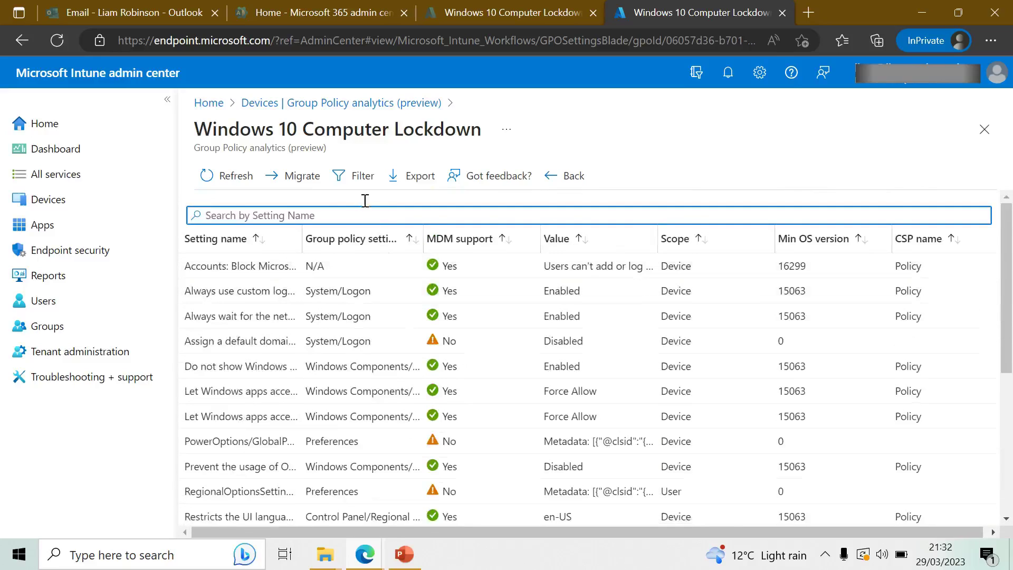
Start migration and select every supported setting, including Accounts and System/Logon settings
left_click(298, 176)
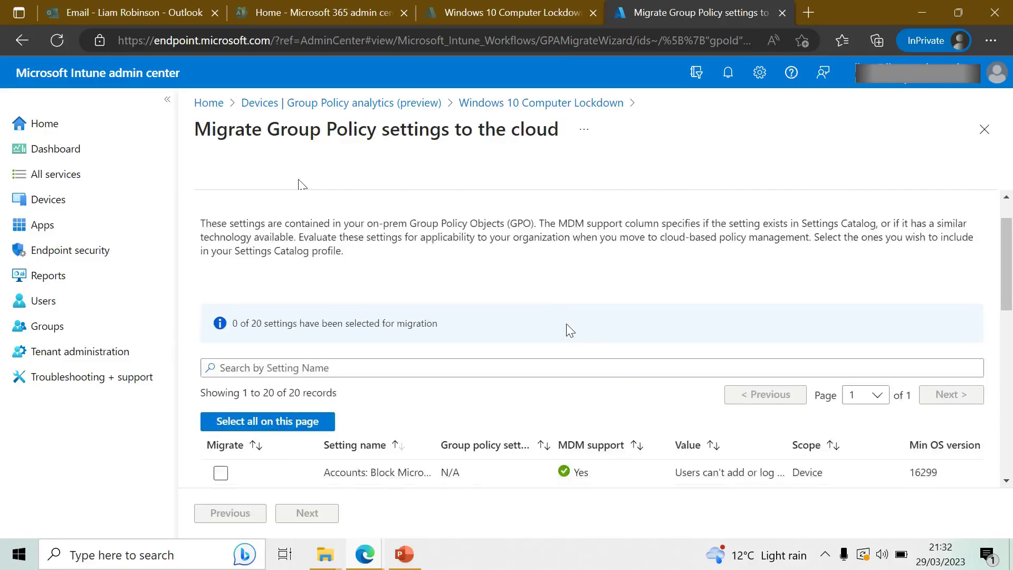
scroll(565, 327, "down", 4)
scroll(567, 330, "down", 2)
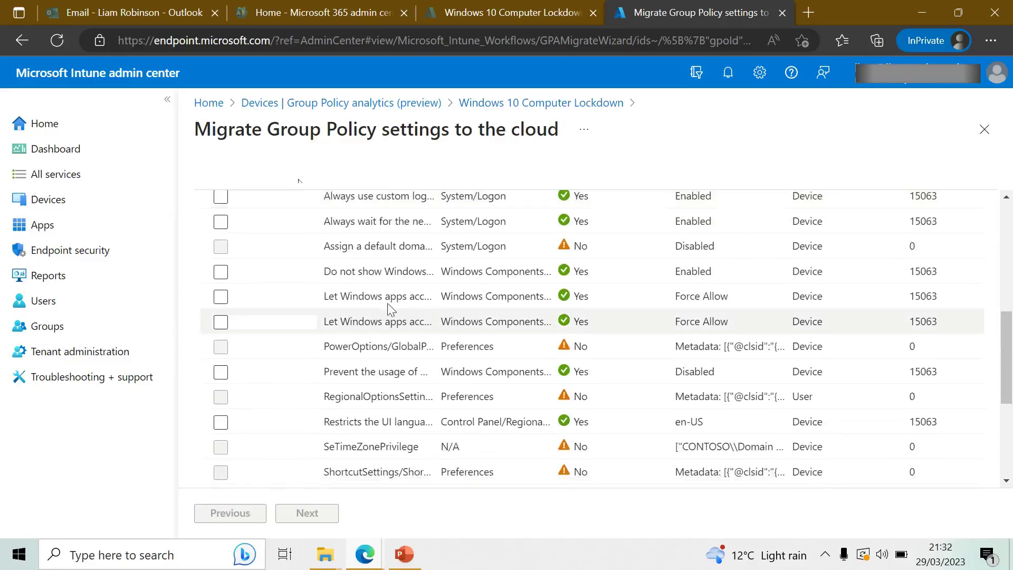
scroll(357, 364, "up", 2)
left_click(220, 266)
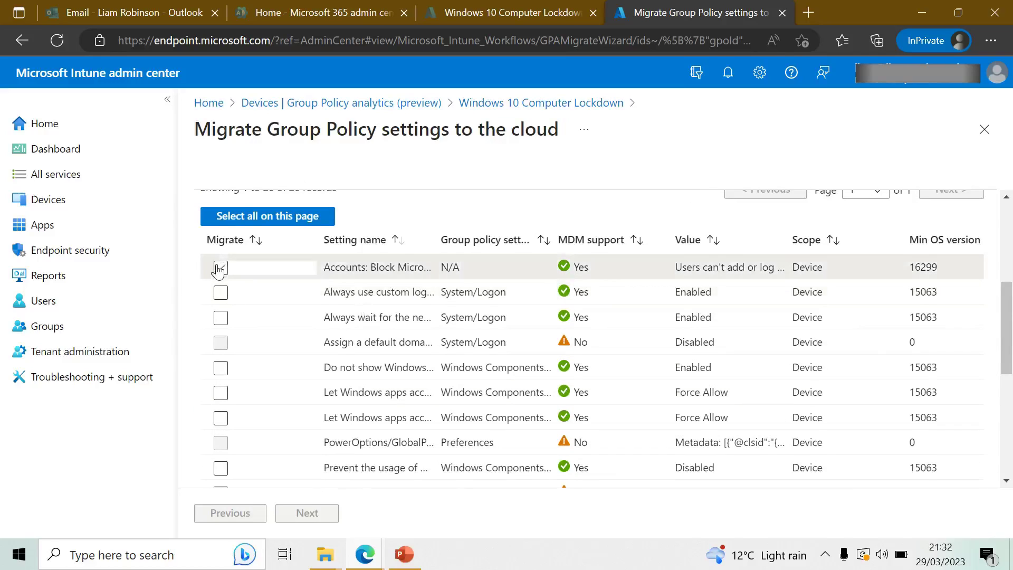
left_click(220, 292)
left_click(220, 317)
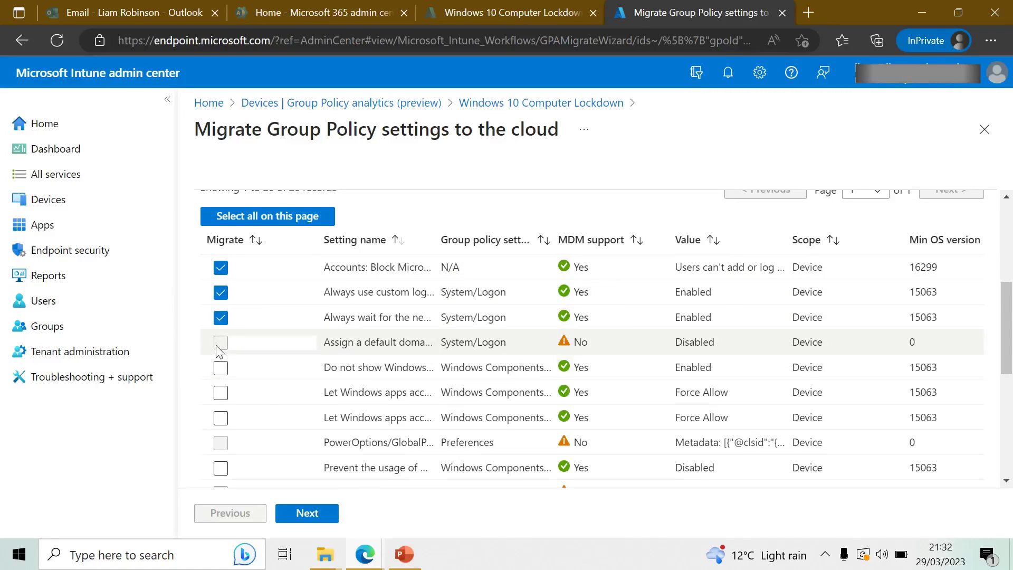
left_click(254, 217)
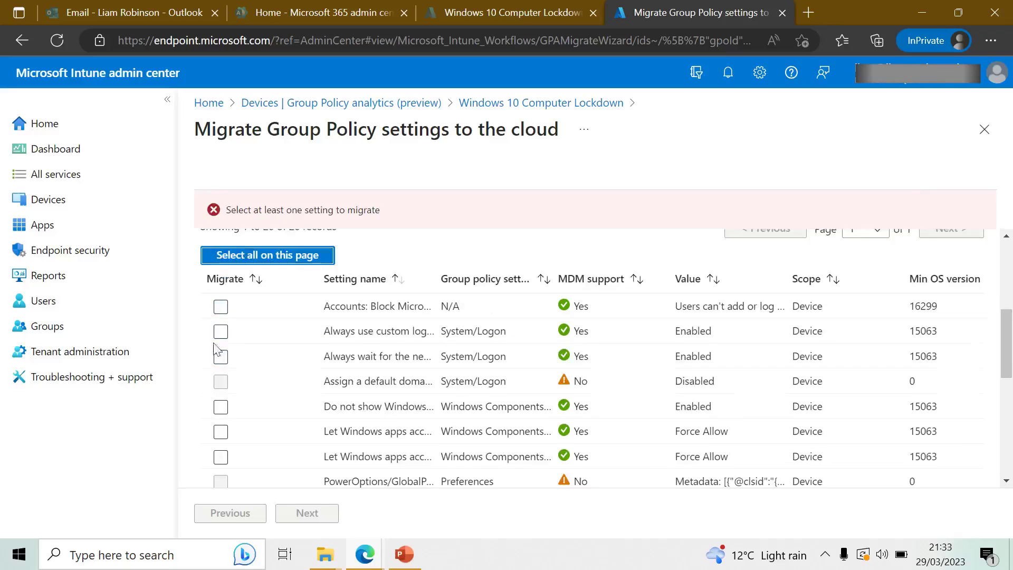
left_click(262, 256)
scroll(534, 404, "down", 3)
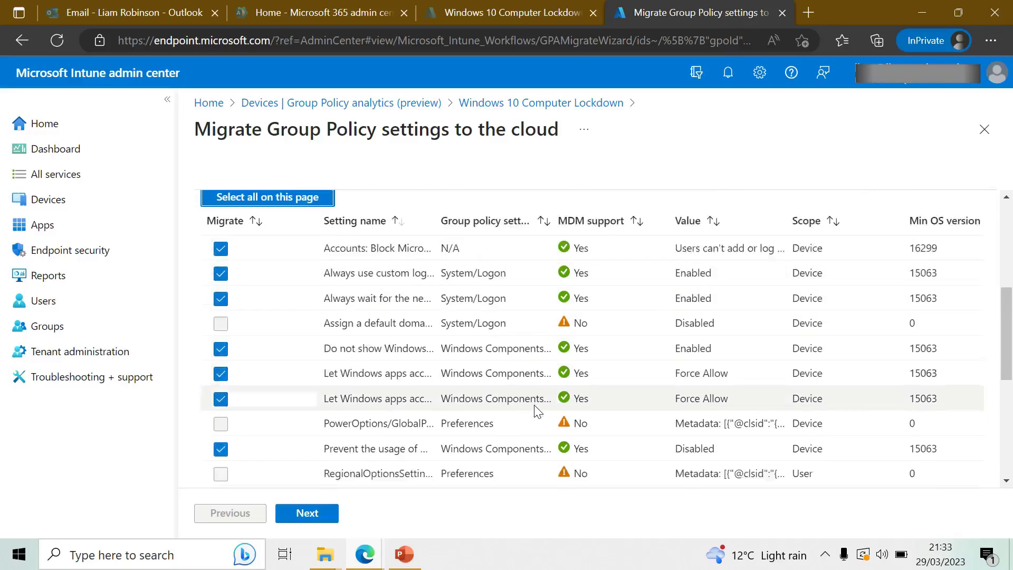
Advance to the Configuration step and review the settings to be migrated
left_click(319, 514)
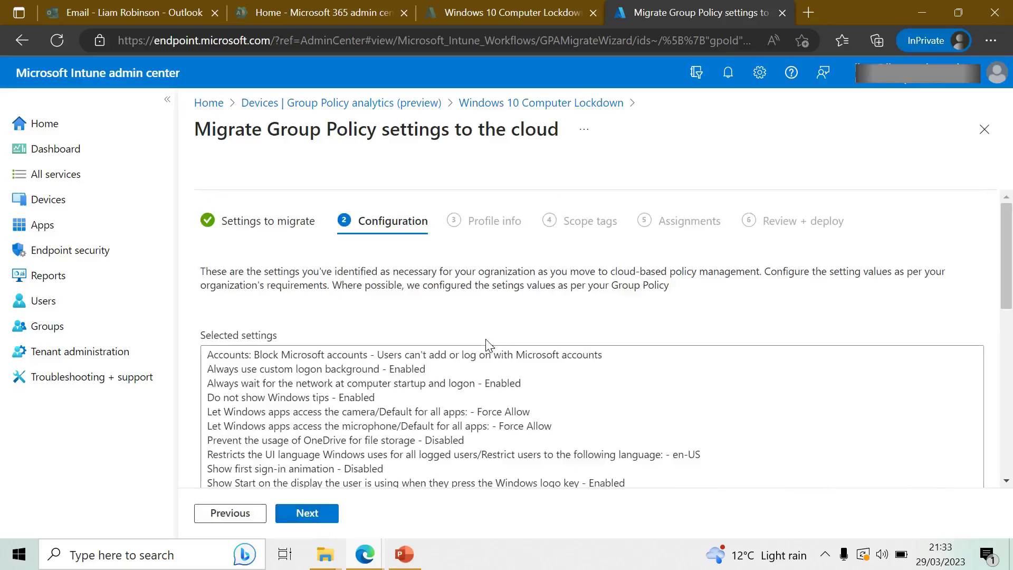
scroll(450, 381, "down", 3)
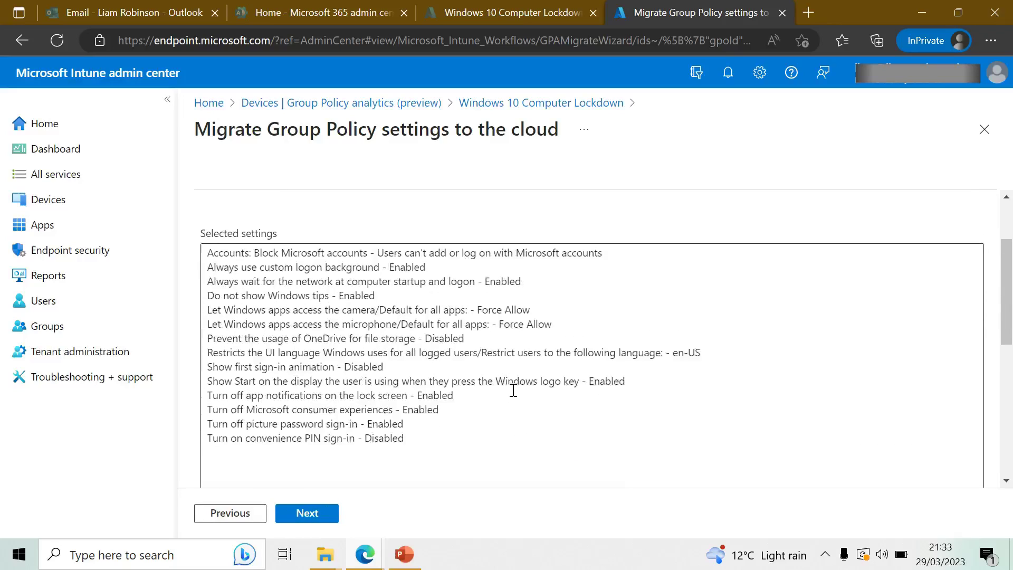
scroll(486, 294, "up", 2)
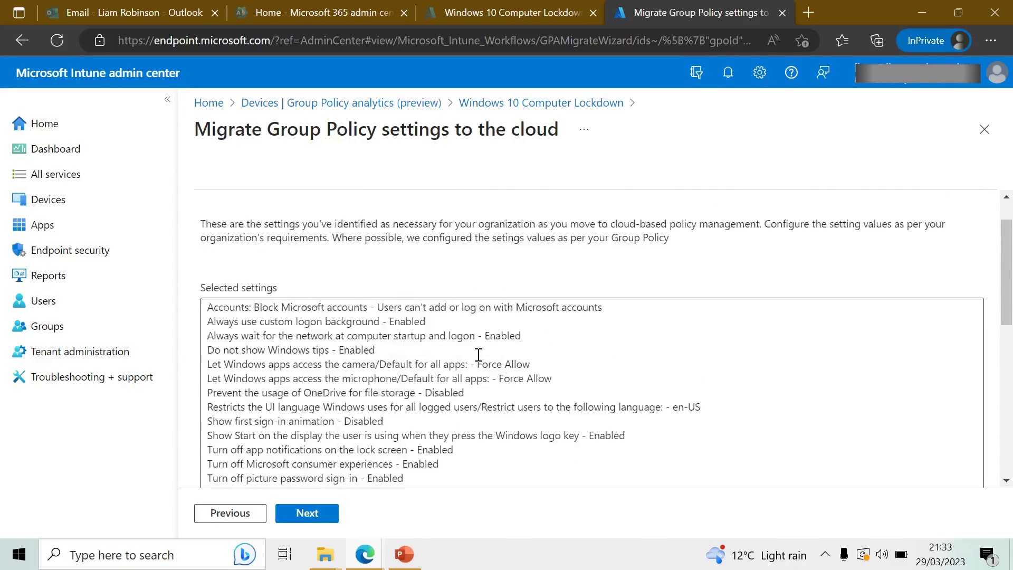
scroll(478, 354, "down", 1)
Name the new profile 'From Group Policy' on Profile info
left_click(325, 513)
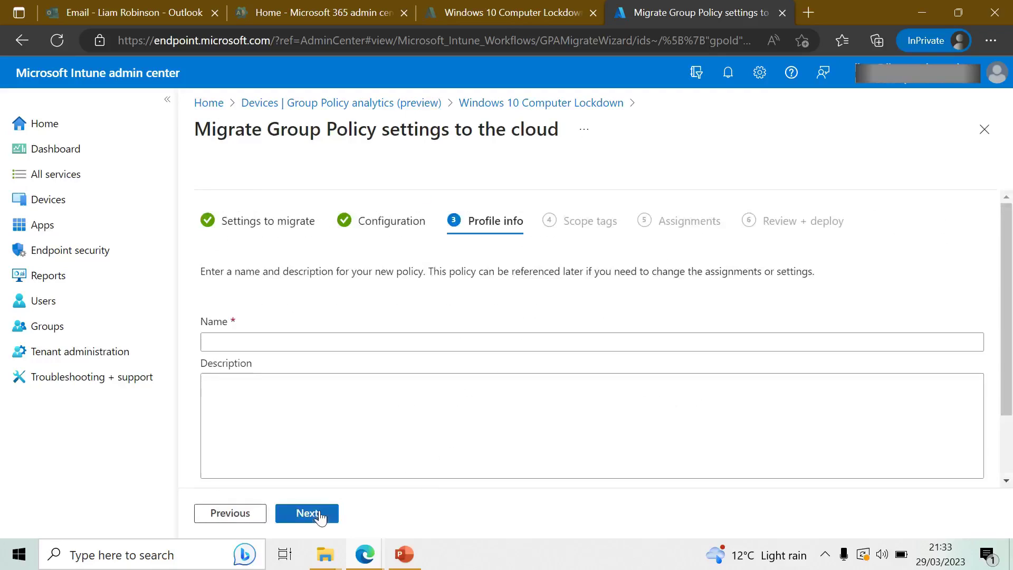
left_click(309, 341)
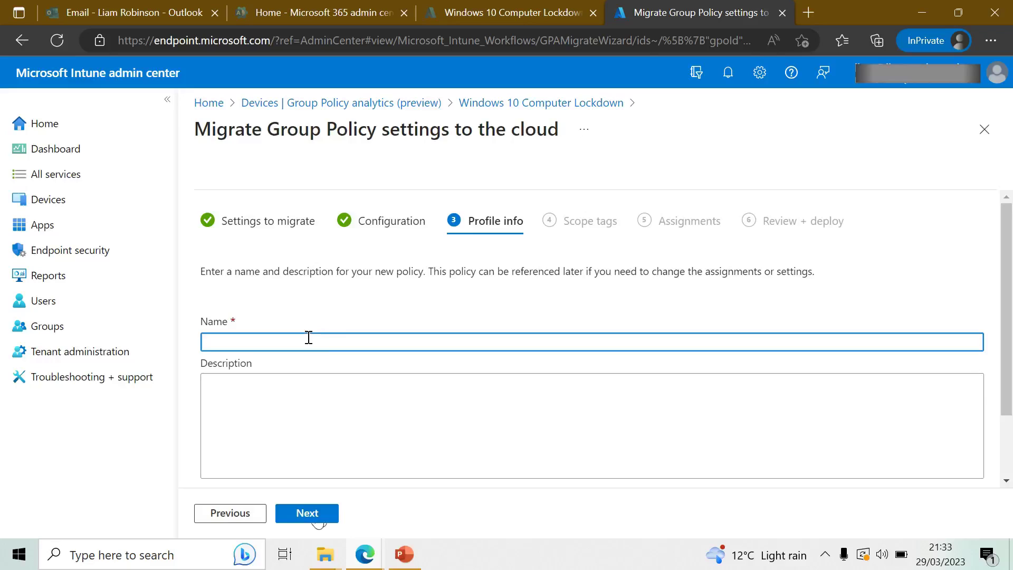
type("From Group Policy")
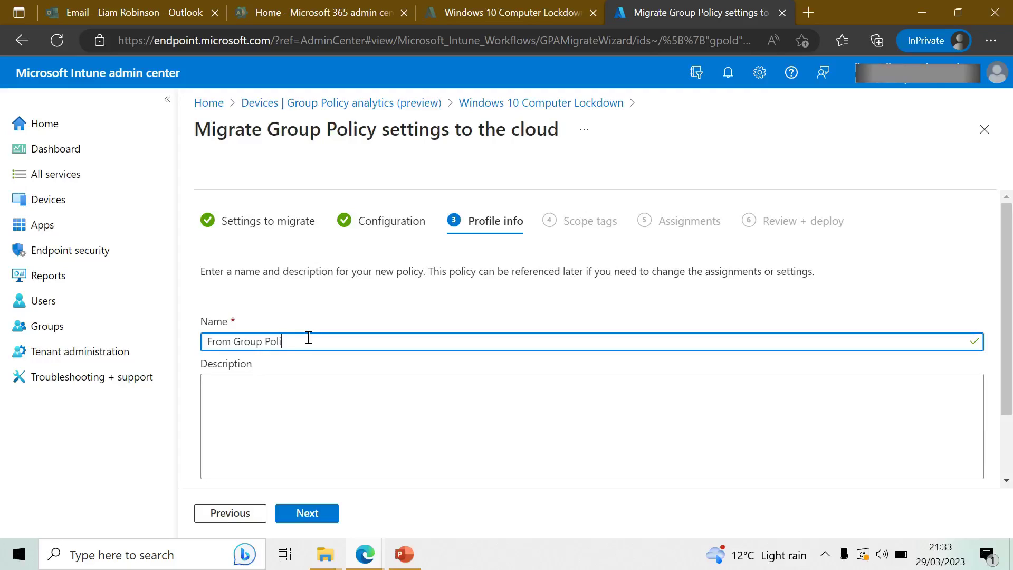
Keep default scope tags and no assignments, then deploy the profile
left_click(317, 520)
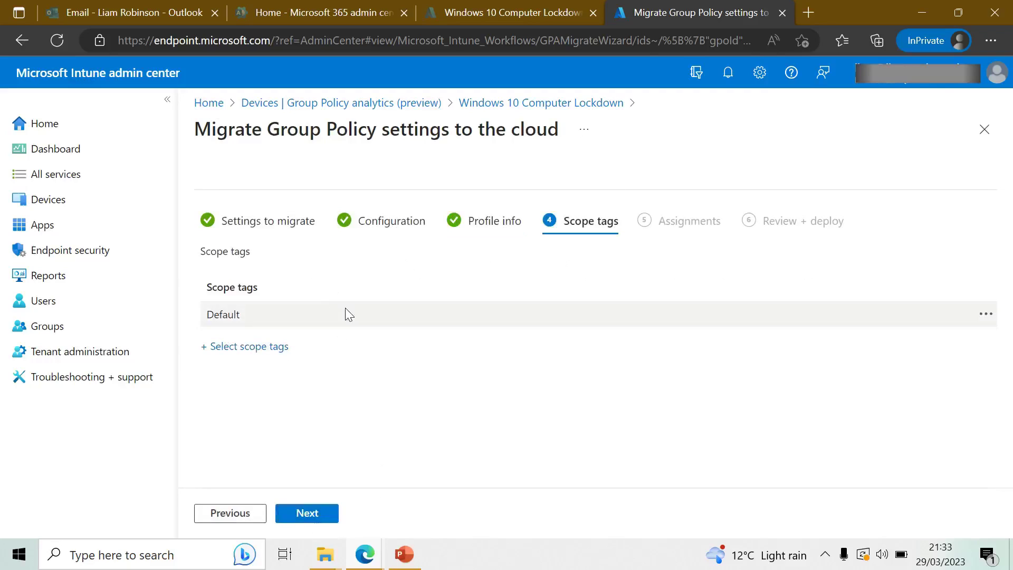
left_click(335, 514)
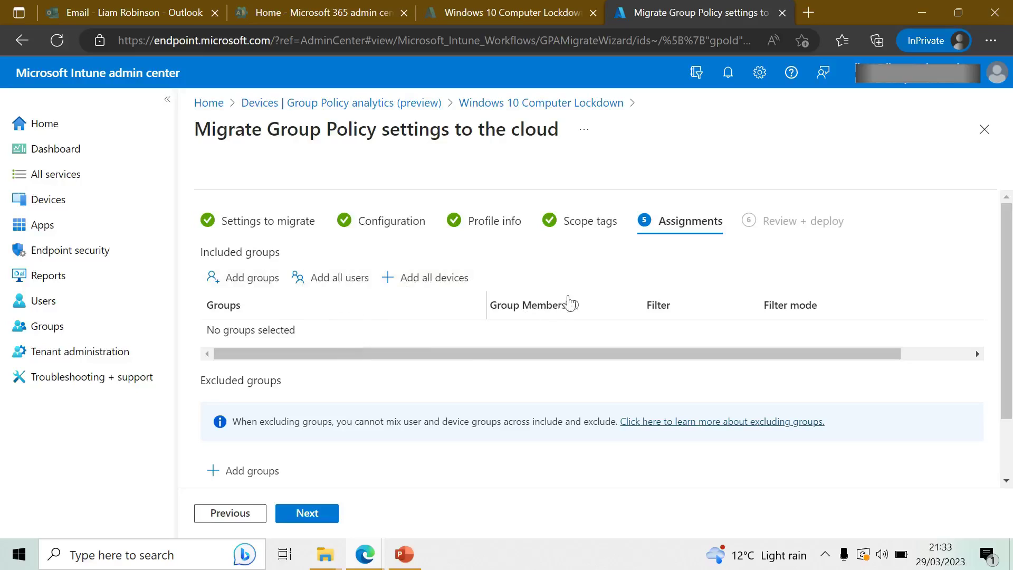
left_click(308, 515)
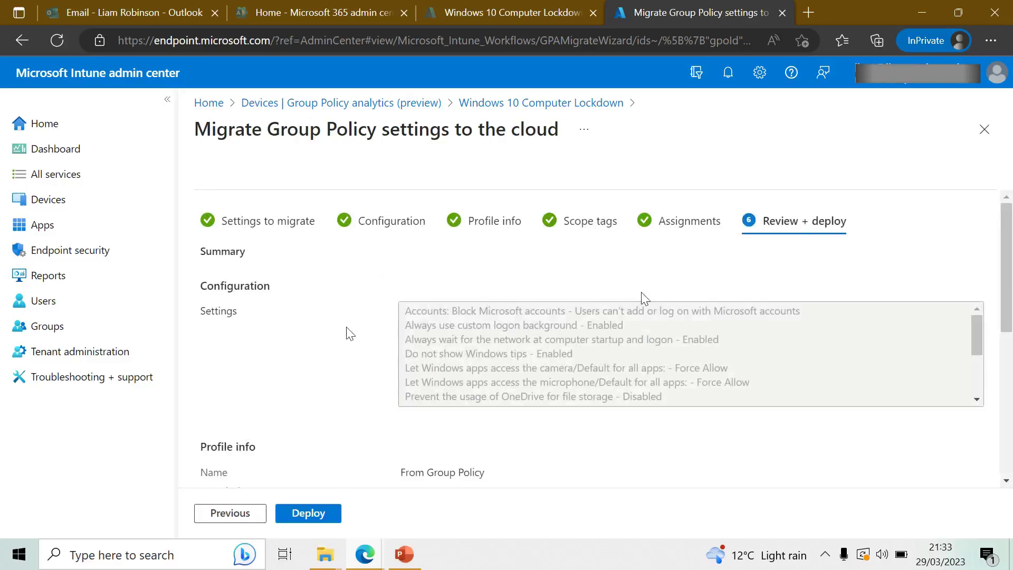
scroll(535, 334, "down", 5)
left_click(292, 518)
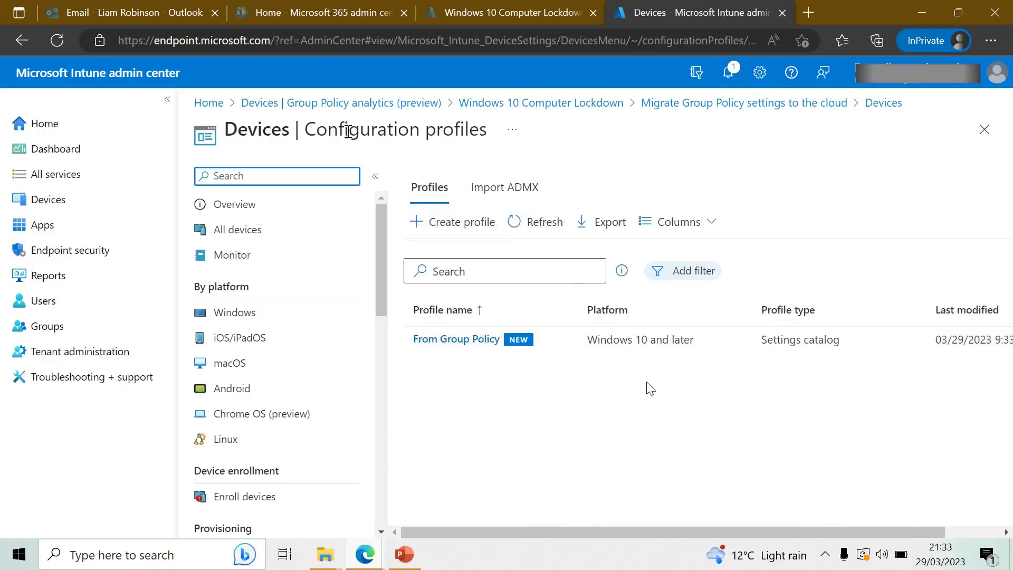
Open the 'From Group Policy' profile and scroll to its Configuration settings
left_click_drag(554, 528, 491, 525)
left_click(496, 342)
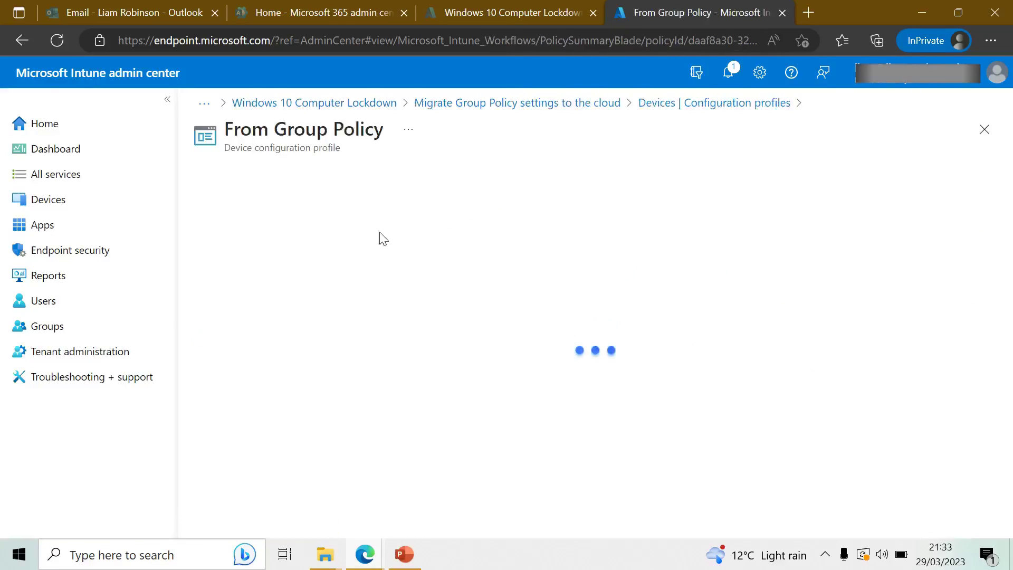
scroll(461, 299, "down", 9)
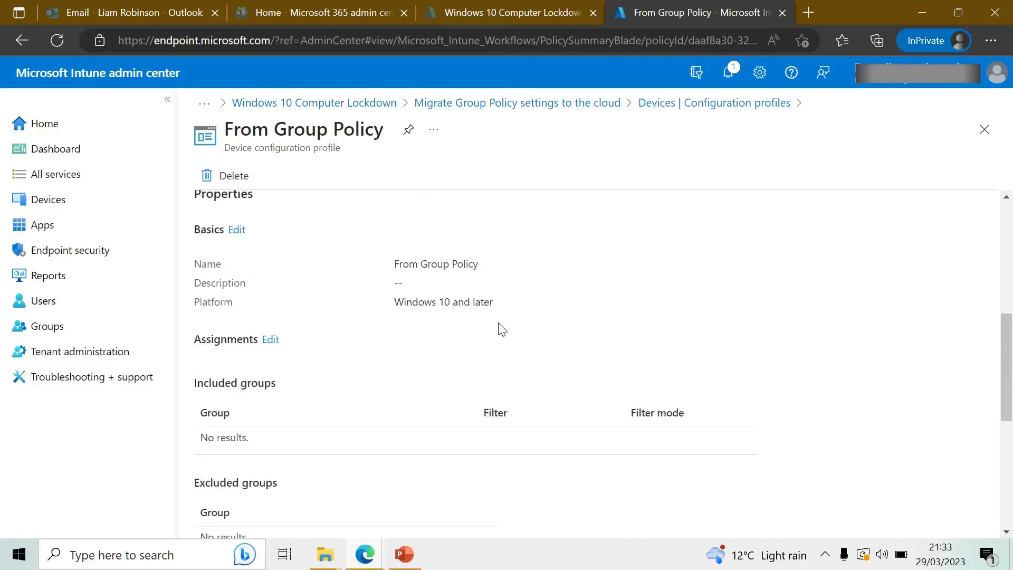
scroll(252, 340, "down", 4)
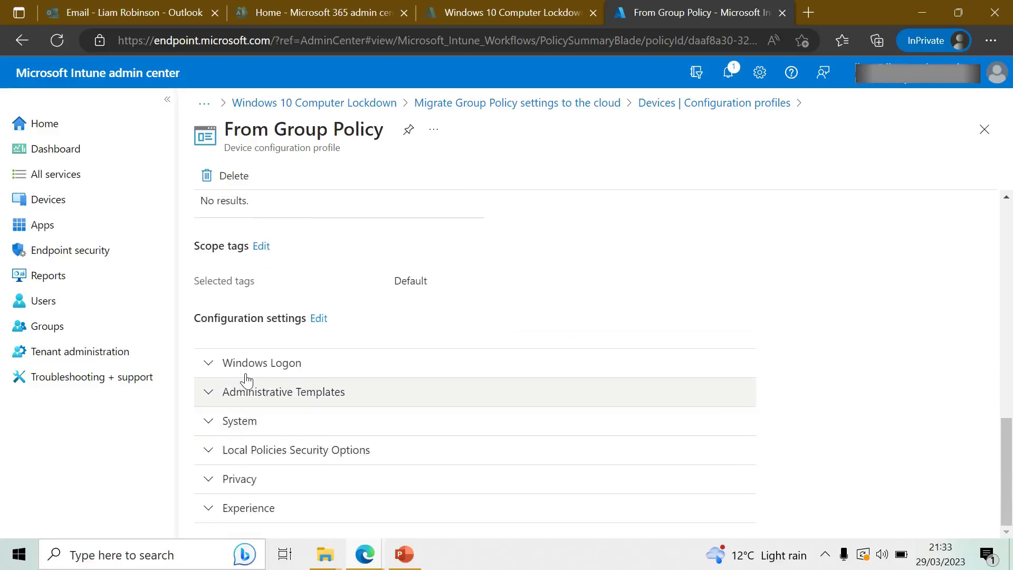
Expand the Windows Logon and Administrative Templates setting groups
left_click(246, 373)
scroll(245, 391, "down", 2)
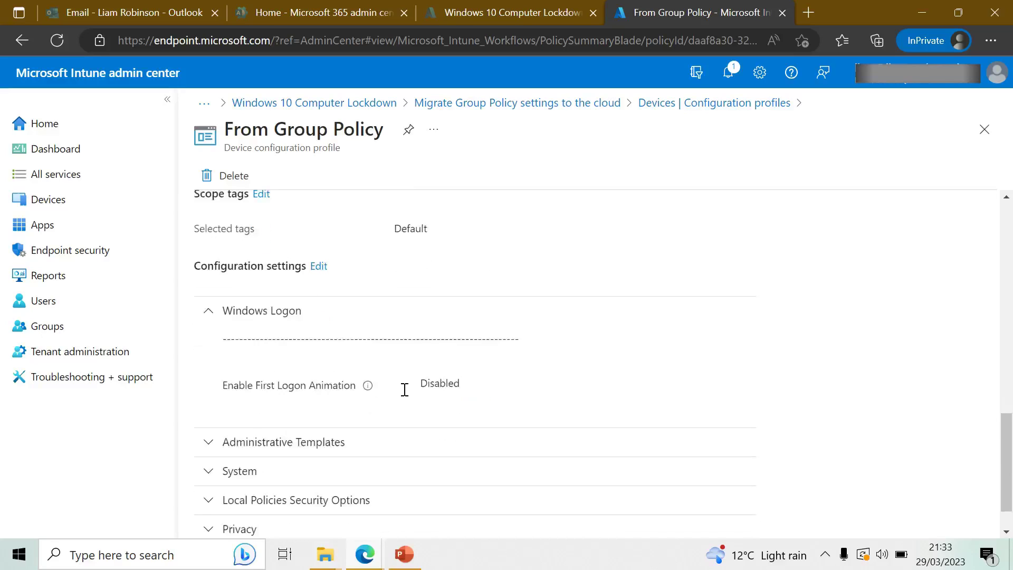
left_click(243, 403)
scroll(500, 407, "down", 3)
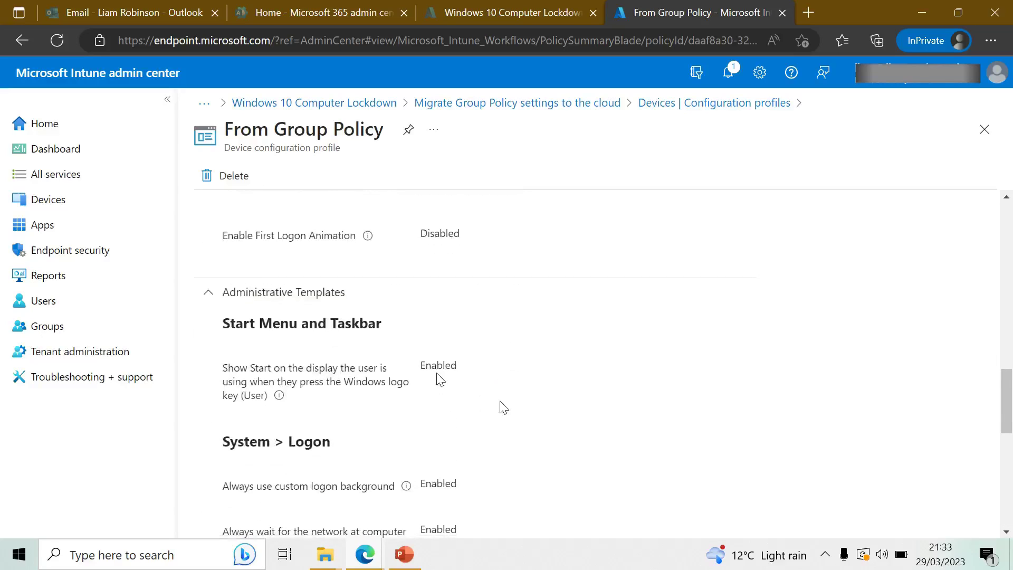
scroll(426, 375, "down", 9)
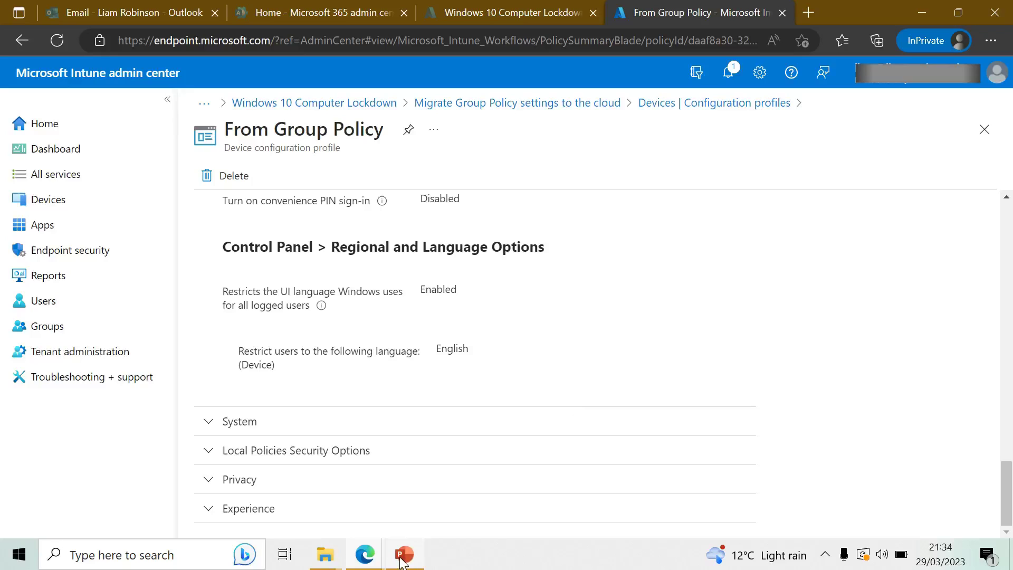
mouse_move(401, 562)
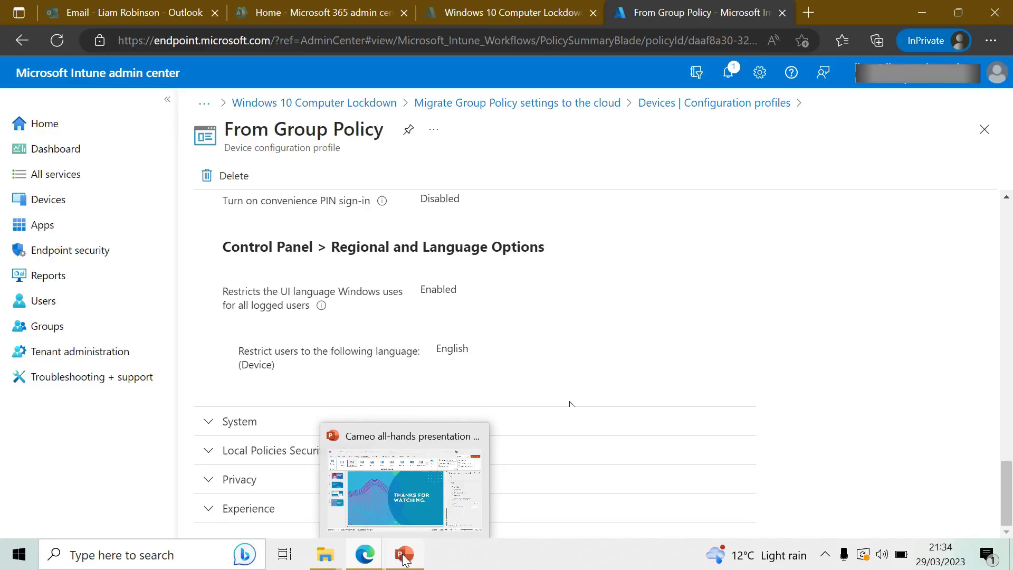